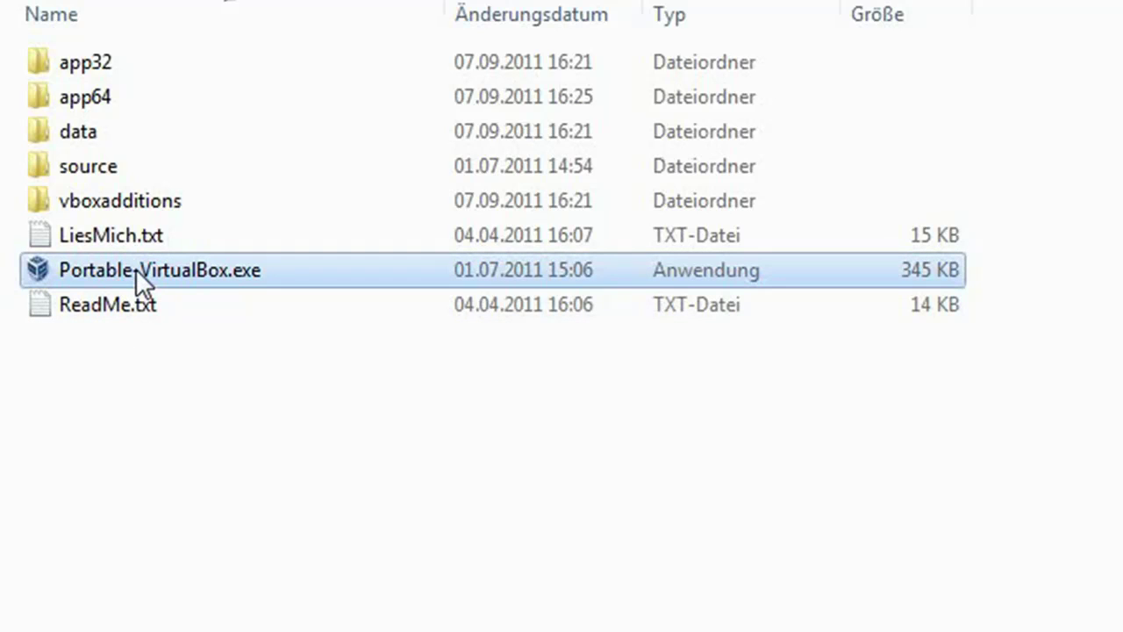
# - Run Portable-VirtualBox.exe with administrator rights
pyautogui.rightClick(135, 269)
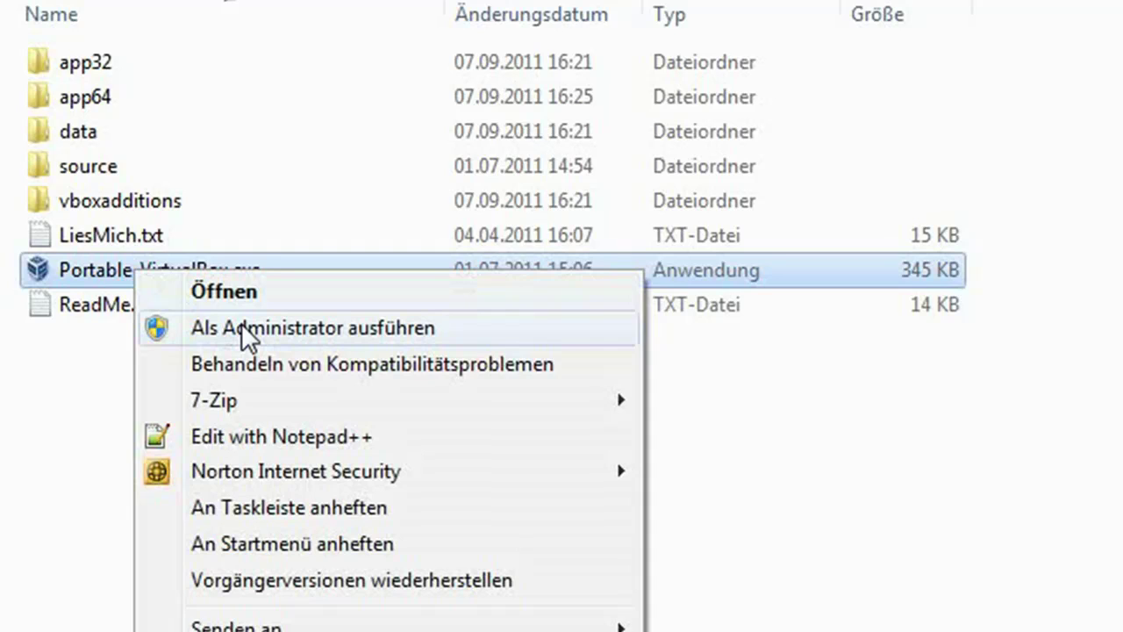
pyautogui.click(247, 332)
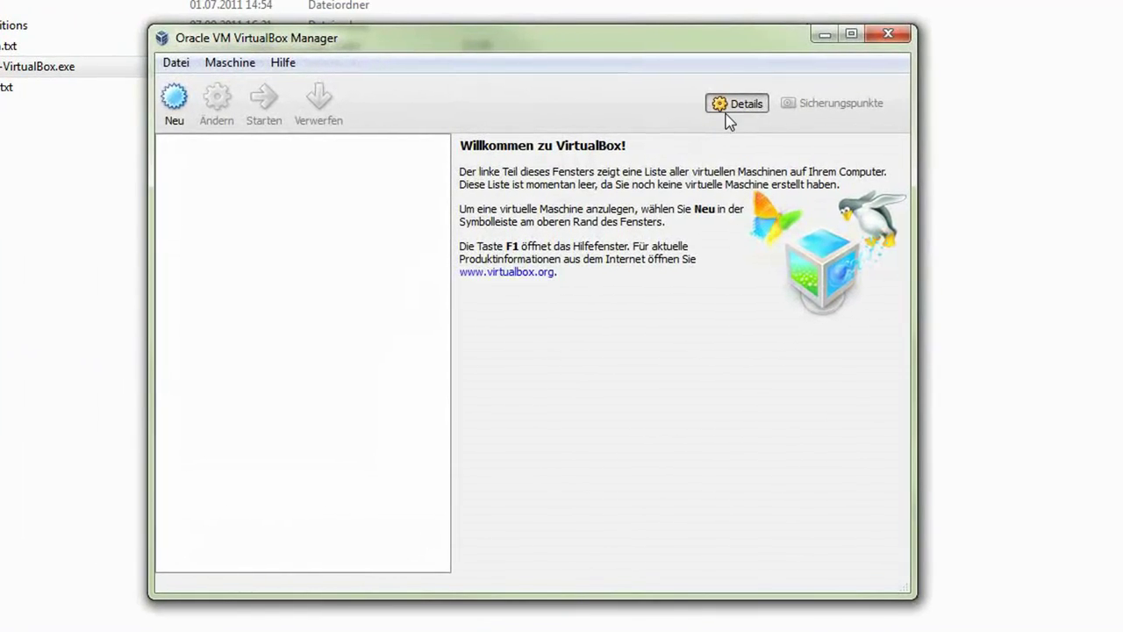
# - Open VirtualBox's global settings
pyautogui.click(176, 62)
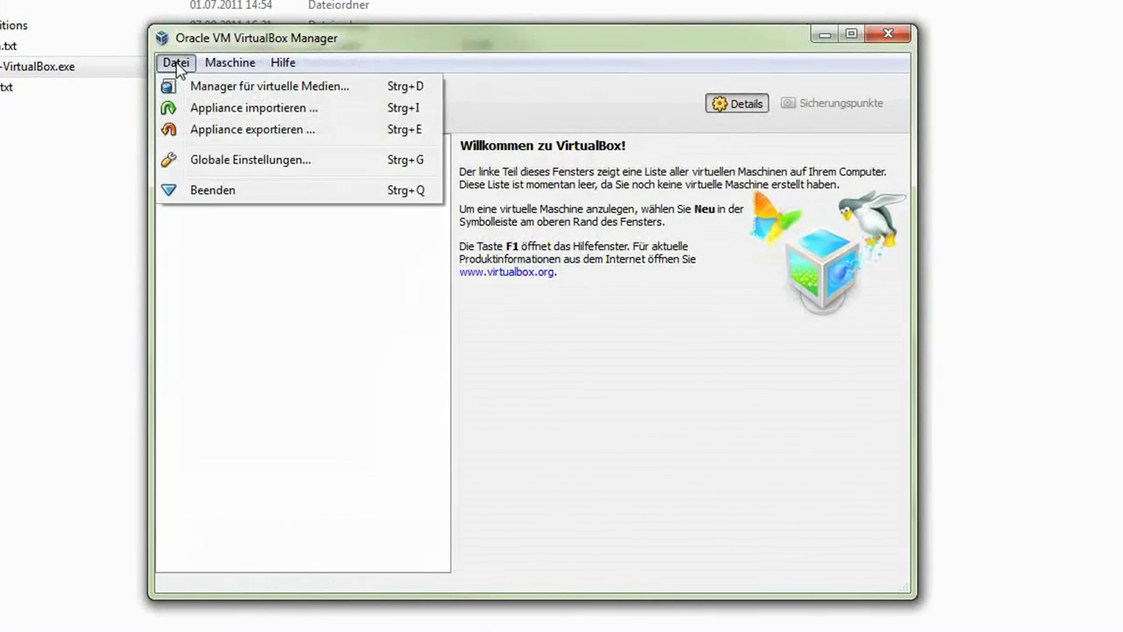
pyautogui.moveTo(285, 63)
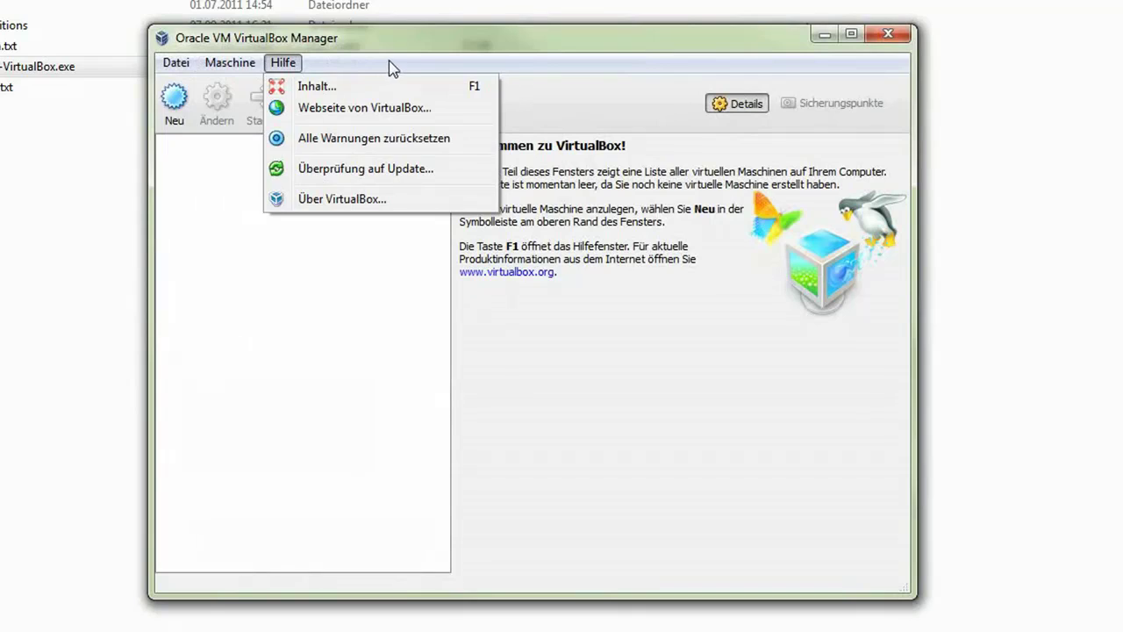
pyautogui.click(355, 64)
pyautogui.click(180, 63)
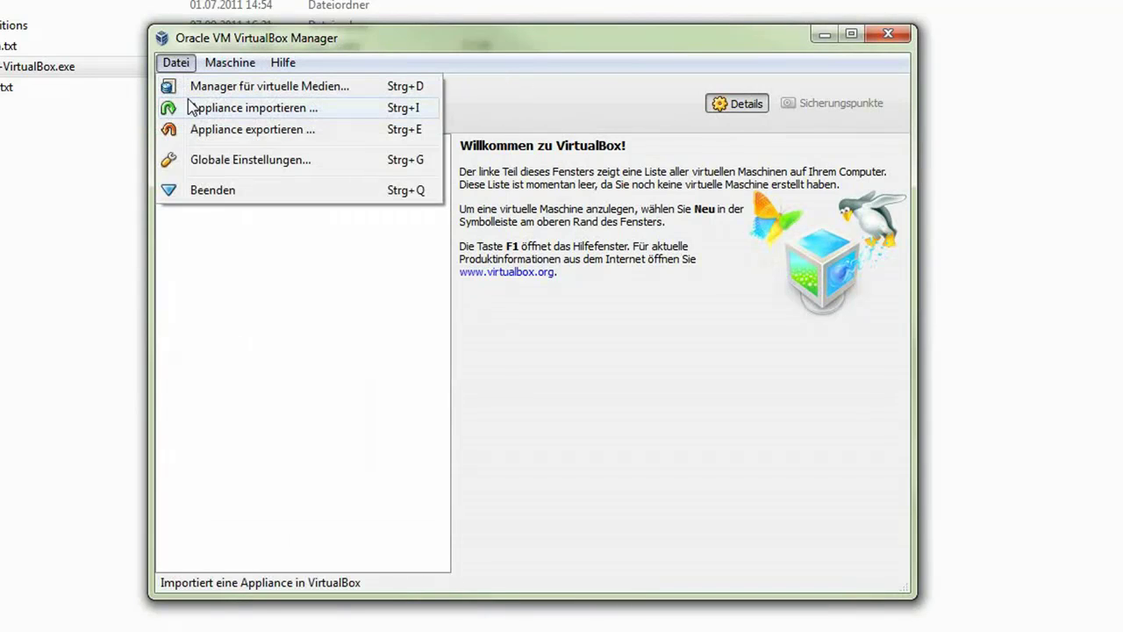
pyautogui.click(254, 163)
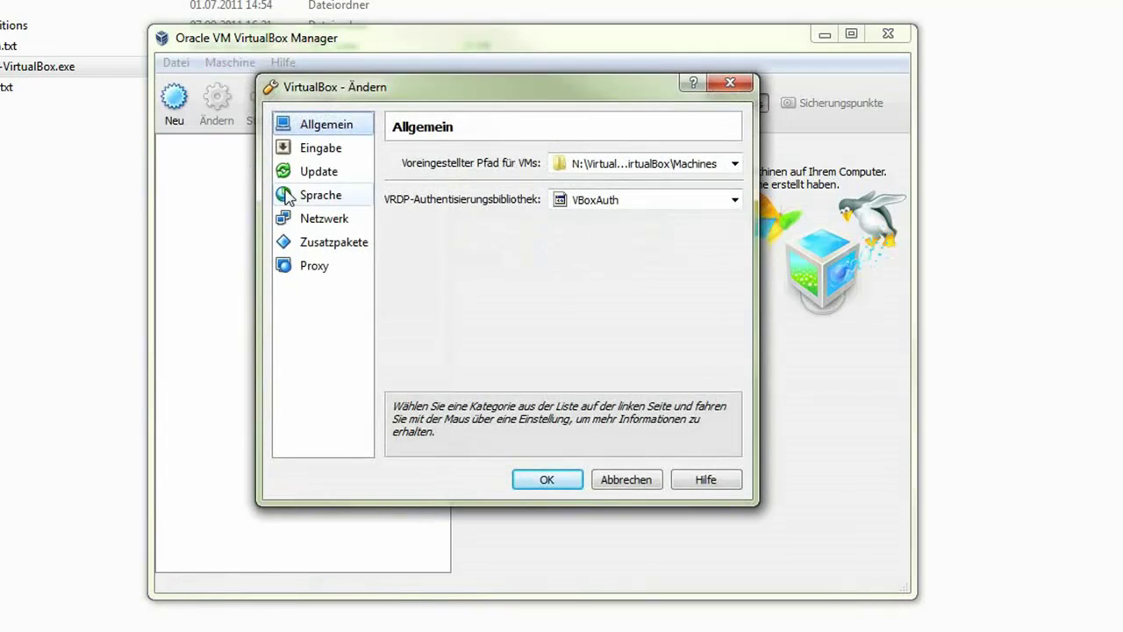
# - Examine the folder choices for the default virtual machine path on the Musik (N:) drive and close the folder selection
pyautogui.click(734, 164)
pyautogui.click(645, 199)
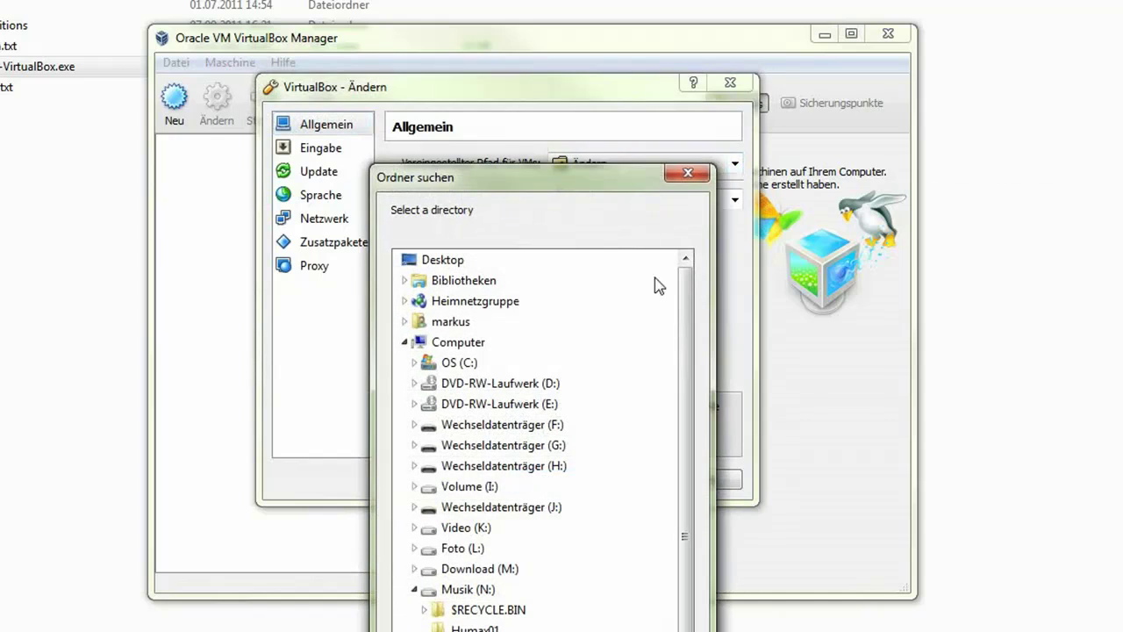
pyautogui.moveTo(617, 174); pyautogui.dragTo(628, 0)
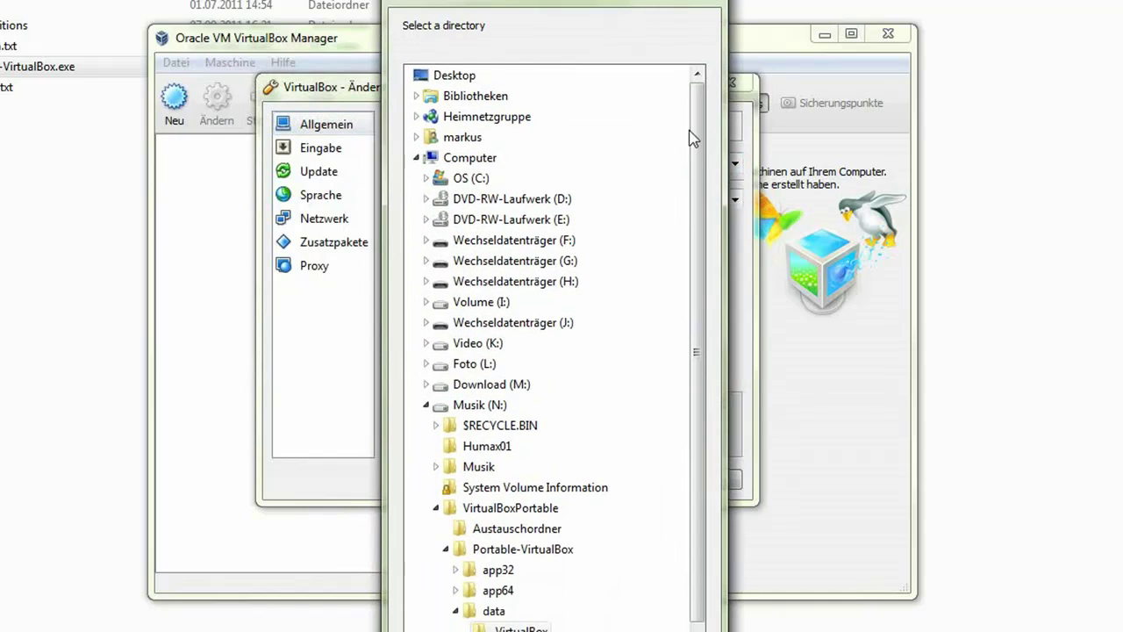
pyautogui.moveTo(693, 201); pyautogui.dragTo(694, 283)
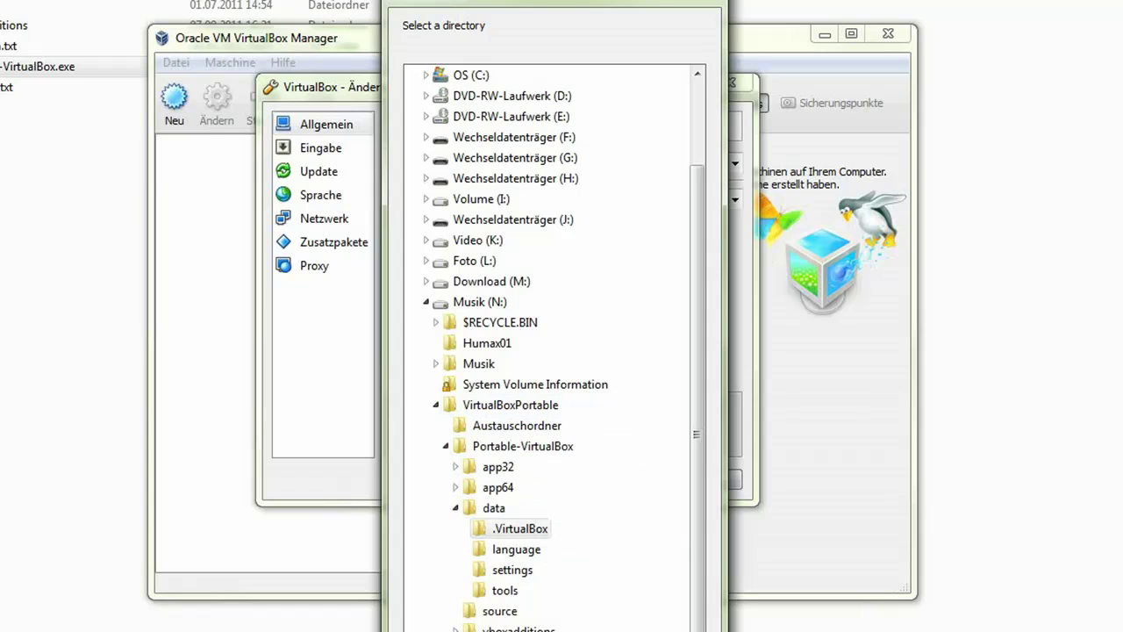
pyautogui.press('Return')
# - Turn off the automatic search for updates in the global settings
pyautogui.click(318, 148)
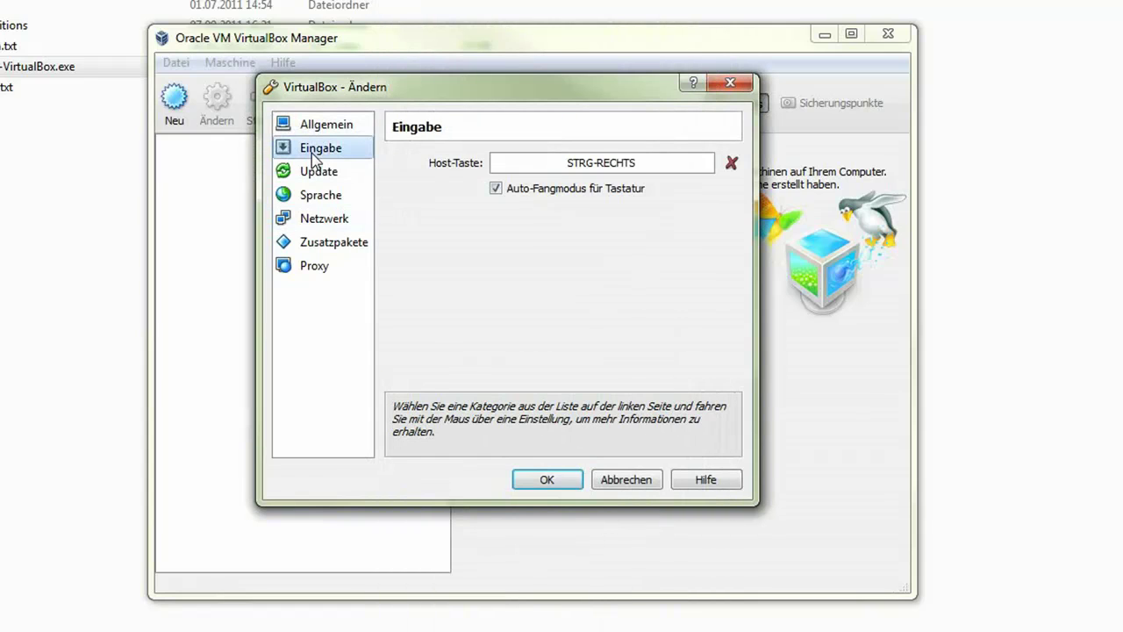
pyautogui.click(317, 171)
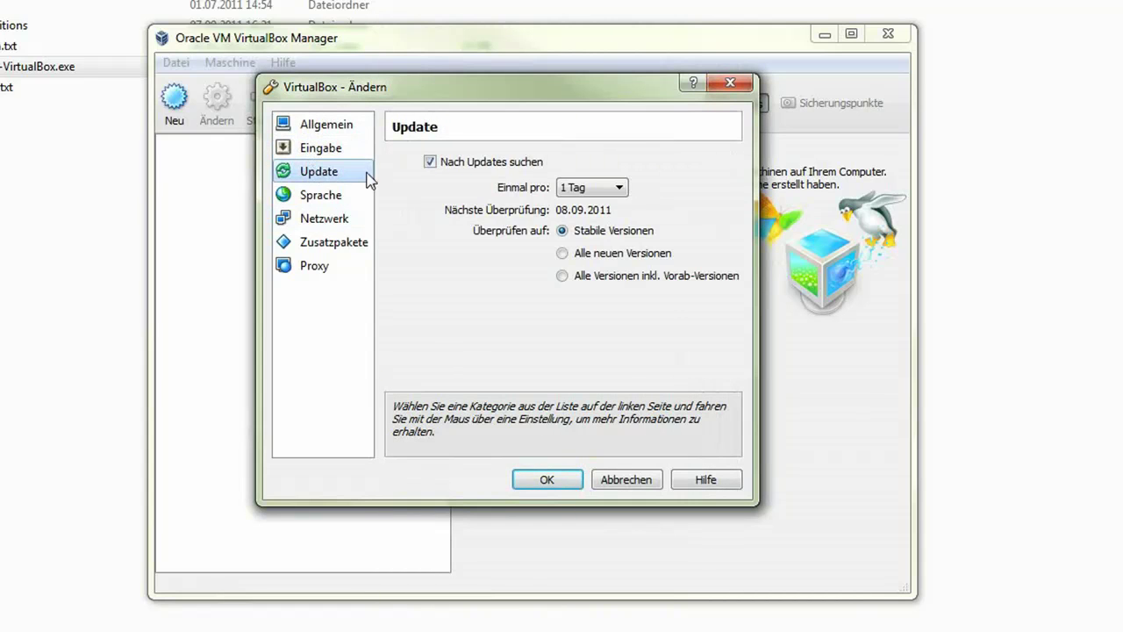
pyautogui.click(430, 162)
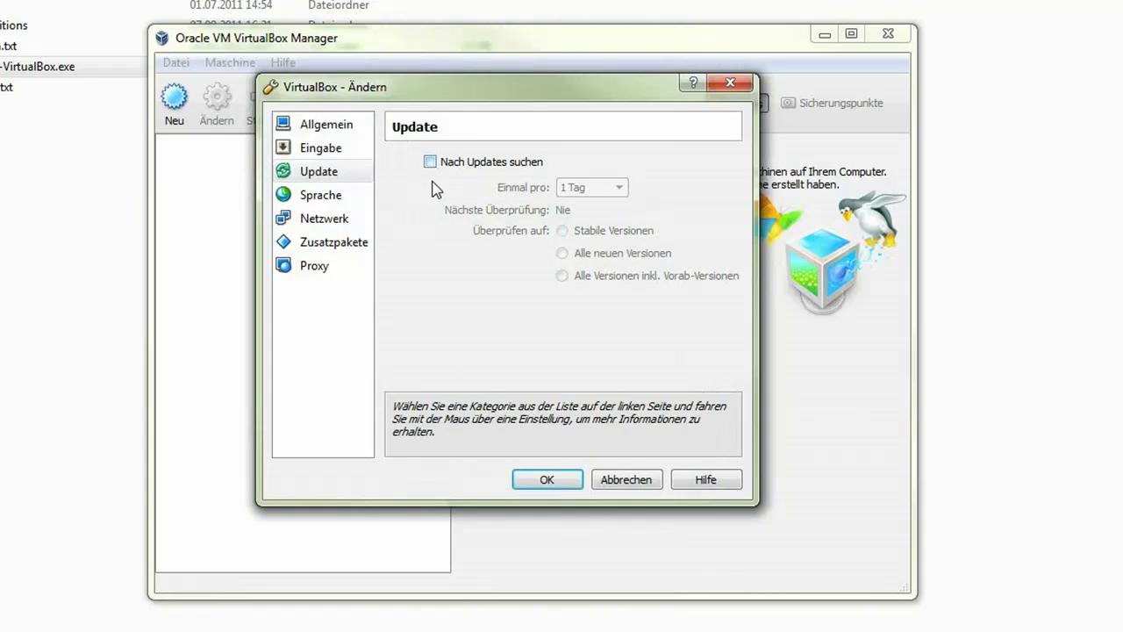
# - Choose Oracle_VM_VirtualBox_Extension_Pack-4.1.2-73507.vbox-extpack from the VirtualBoxPortable folder on N: as the extension package to add
pyautogui.click(327, 200)
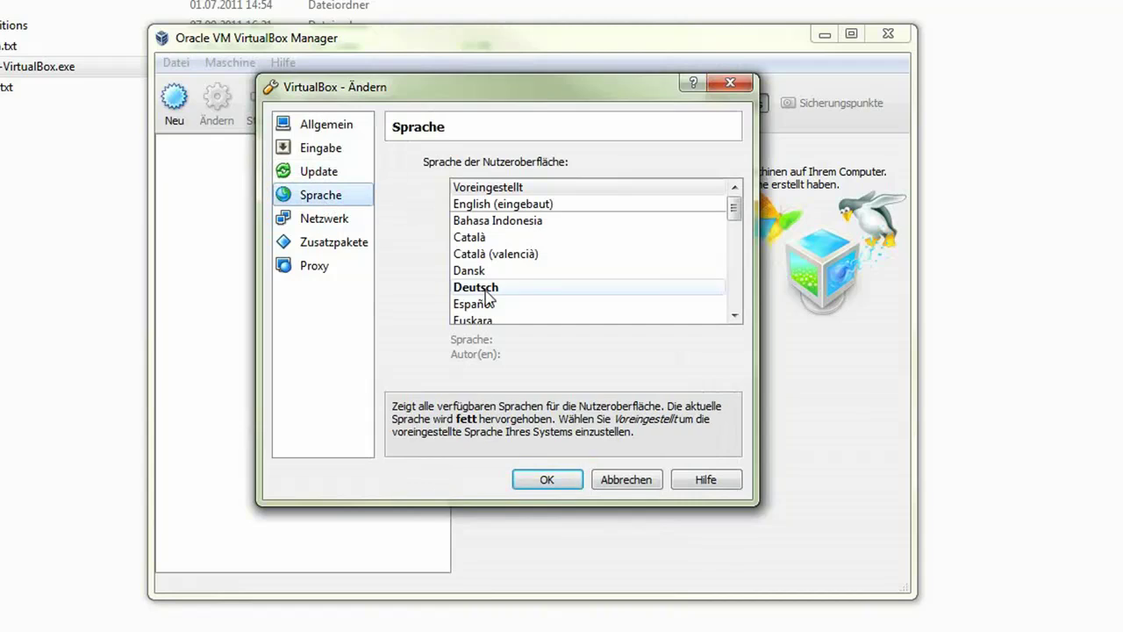
pyautogui.click(314, 228)
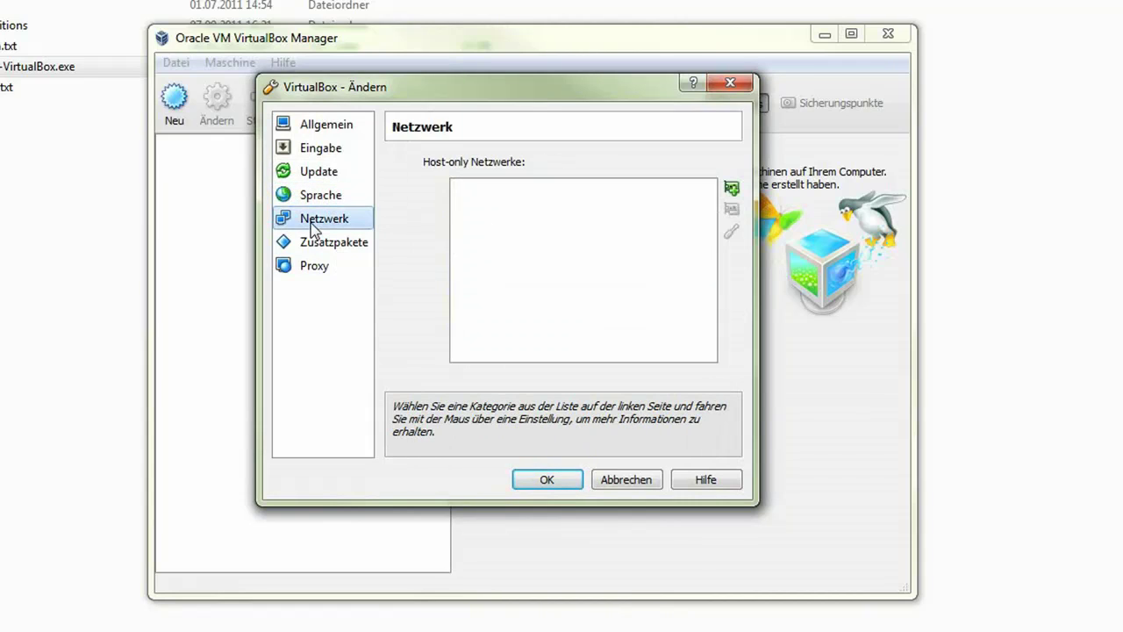
pyautogui.click(316, 243)
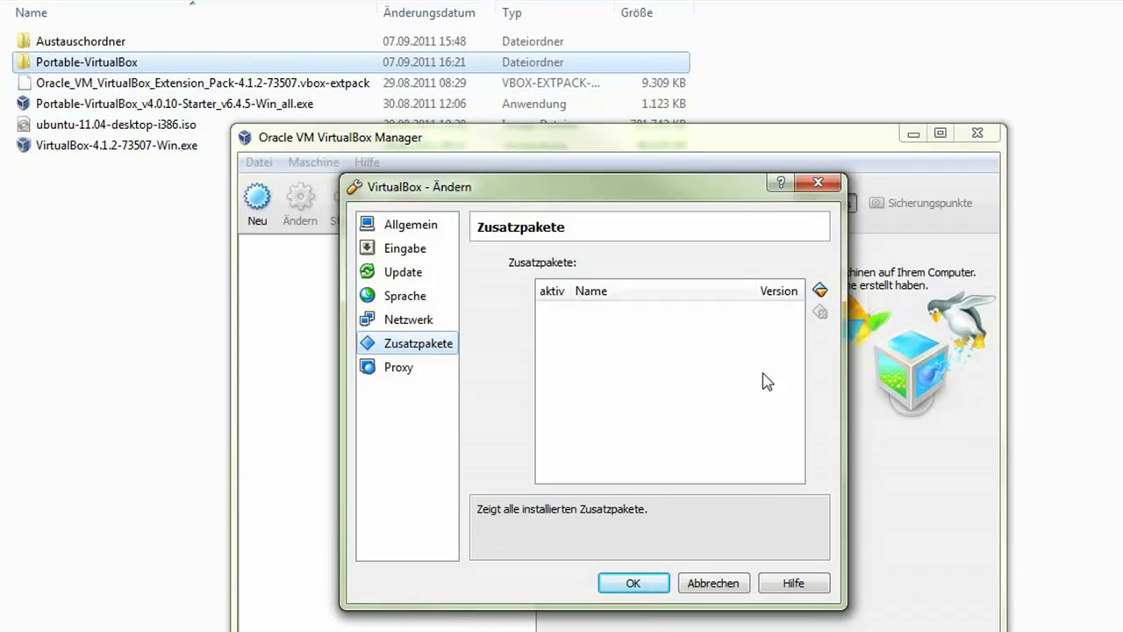
pyautogui.click(820, 290)
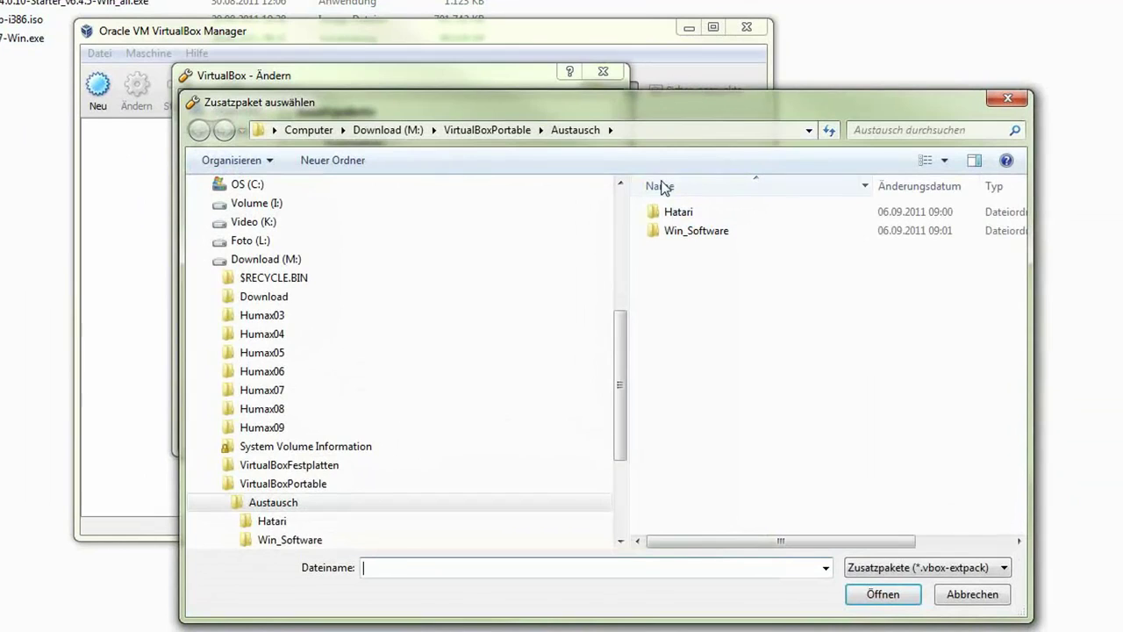
pyautogui.click(491, 130)
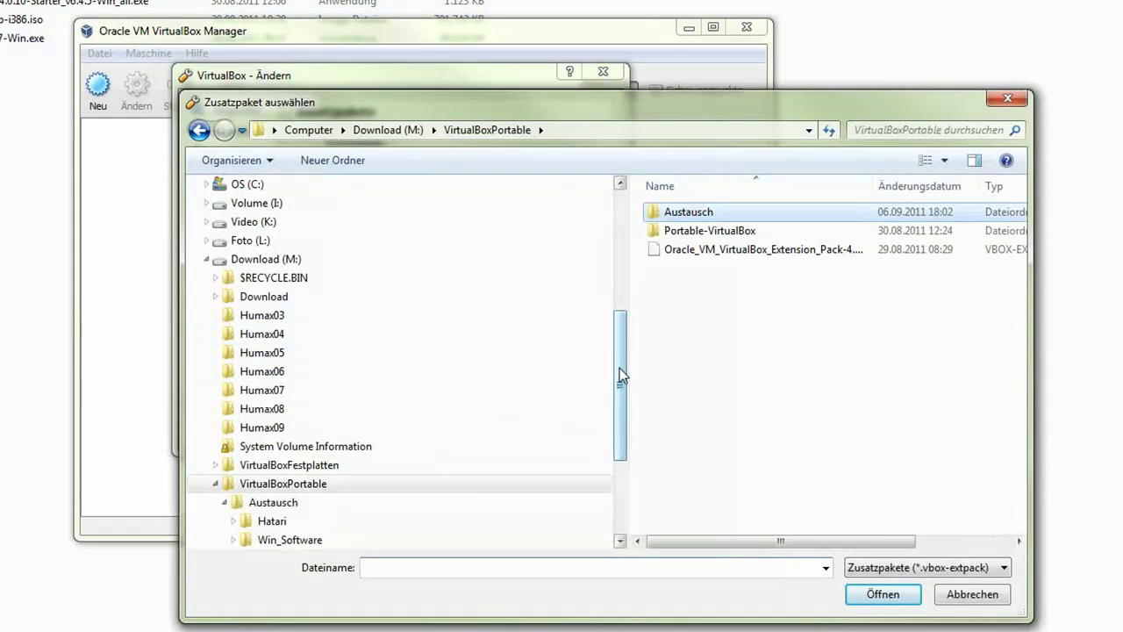
pyautogui.moveTo(619, 372); pyautogui.dragTo(620, 456)
pyautogui.click(205, 427)
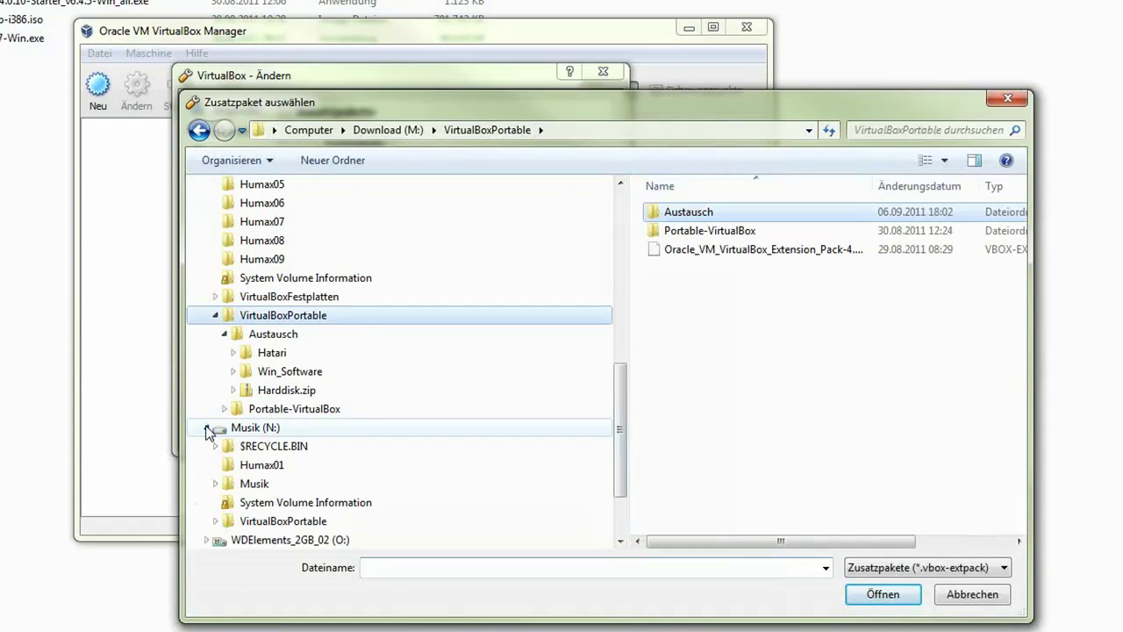
pyautogui.click(215, 521)
pyautogui.click(273, 484)
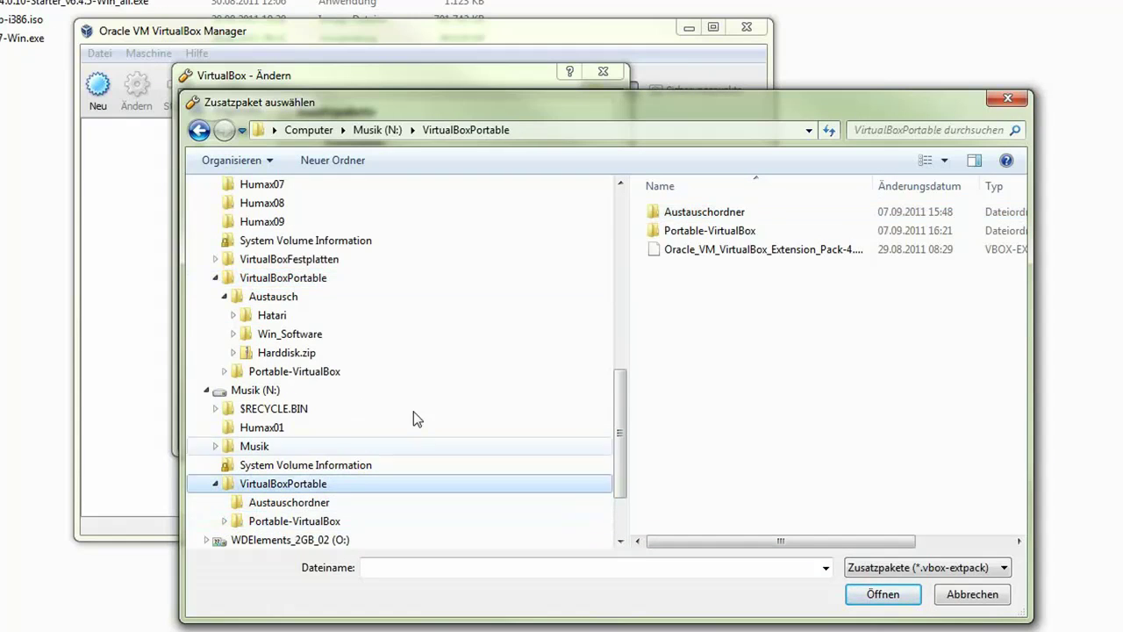
pyautogui.click(785, 250)
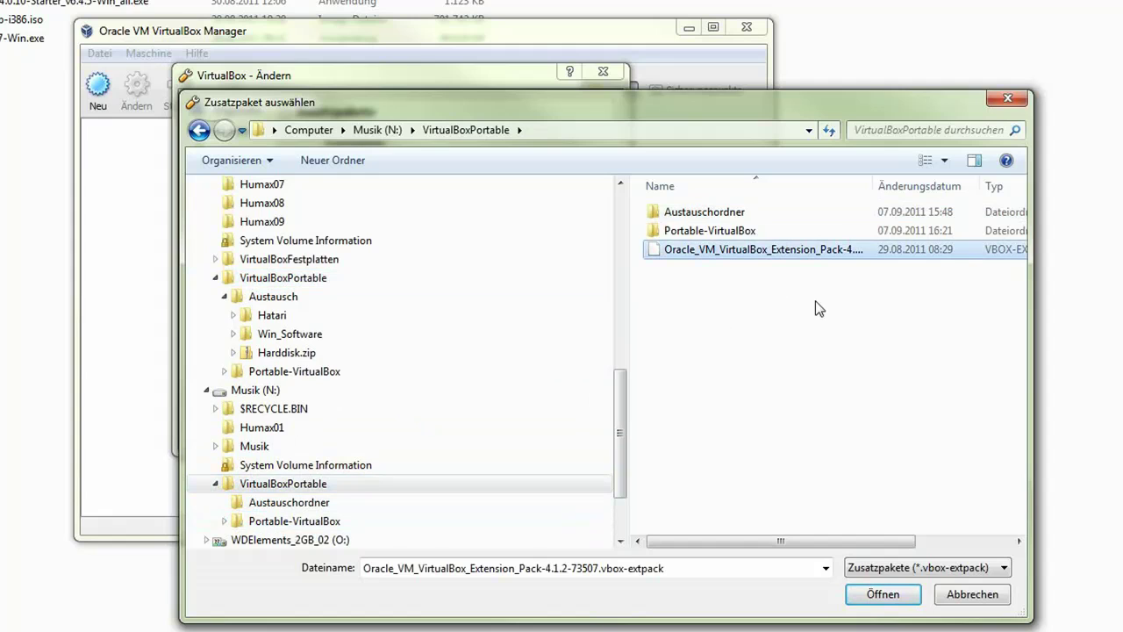
pyautogui.click(886, 594)
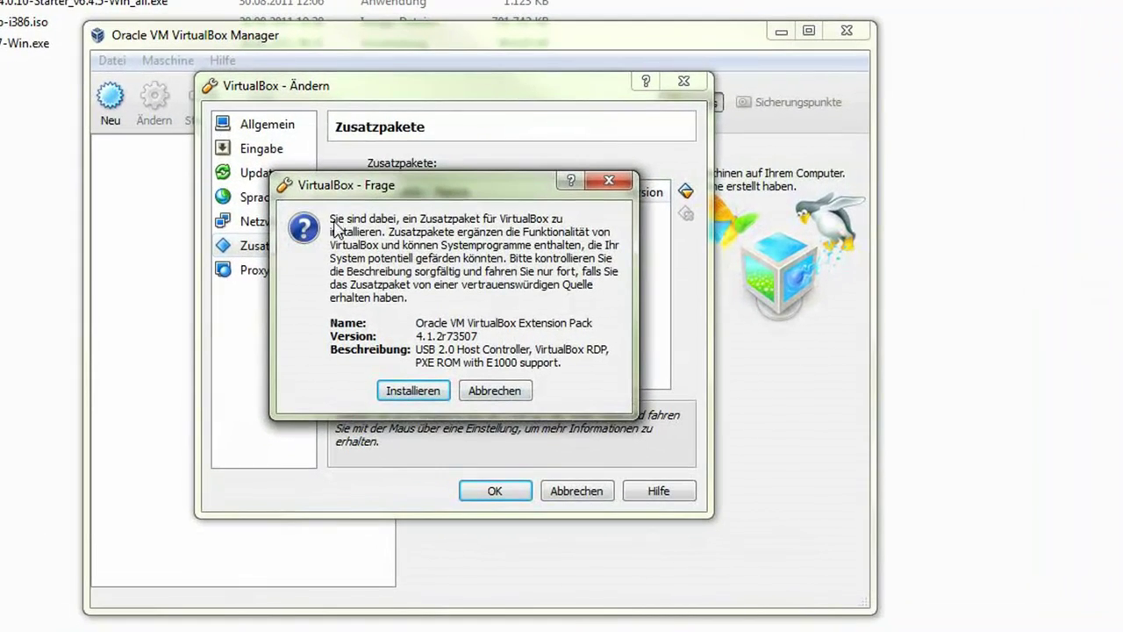
# - Install the Oracle VM VirtualBox Extension Pack, agreeing to its license, and save the global settings
pyautogui.click(397, 391)
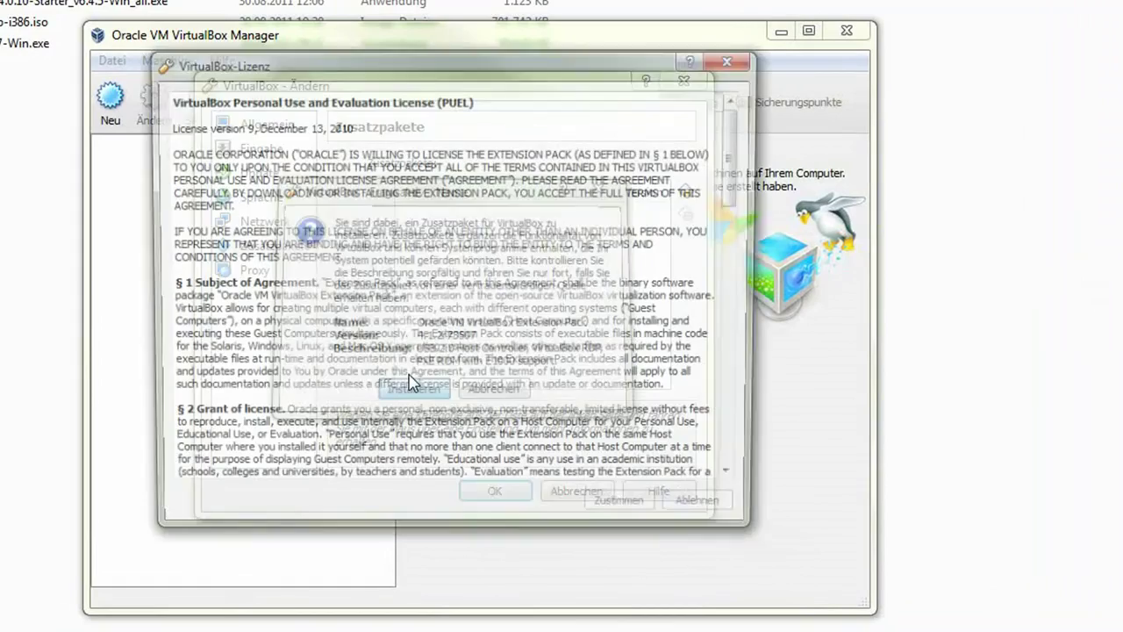
pyautogui.moveTo(745, 200); pyautogui.dragTo(746, 473)
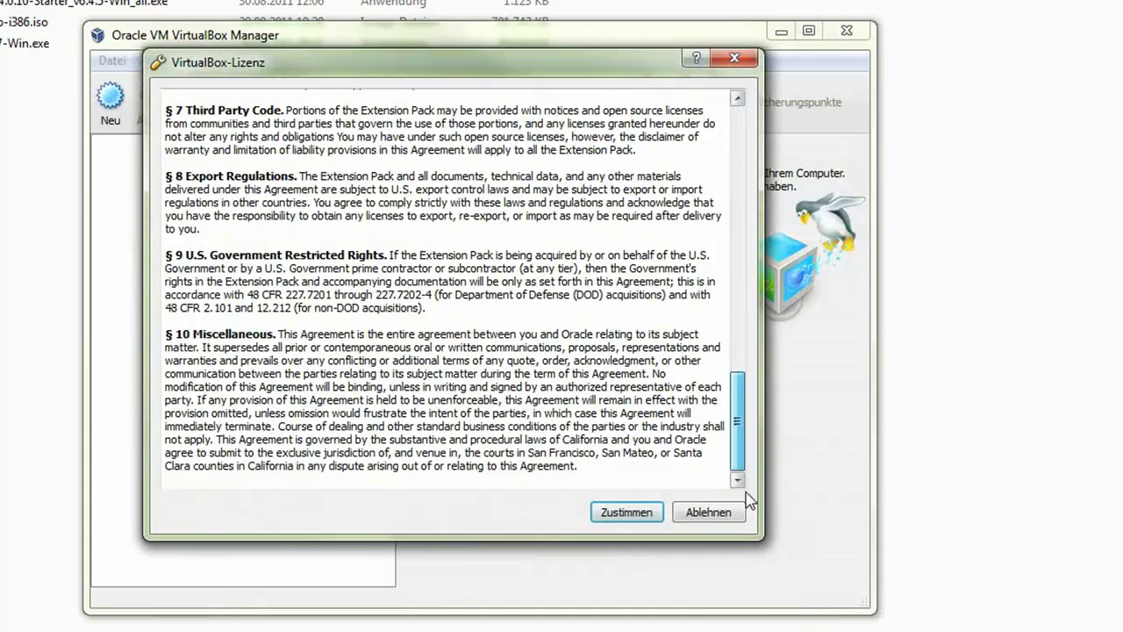
pyautogui.click(627, 513)
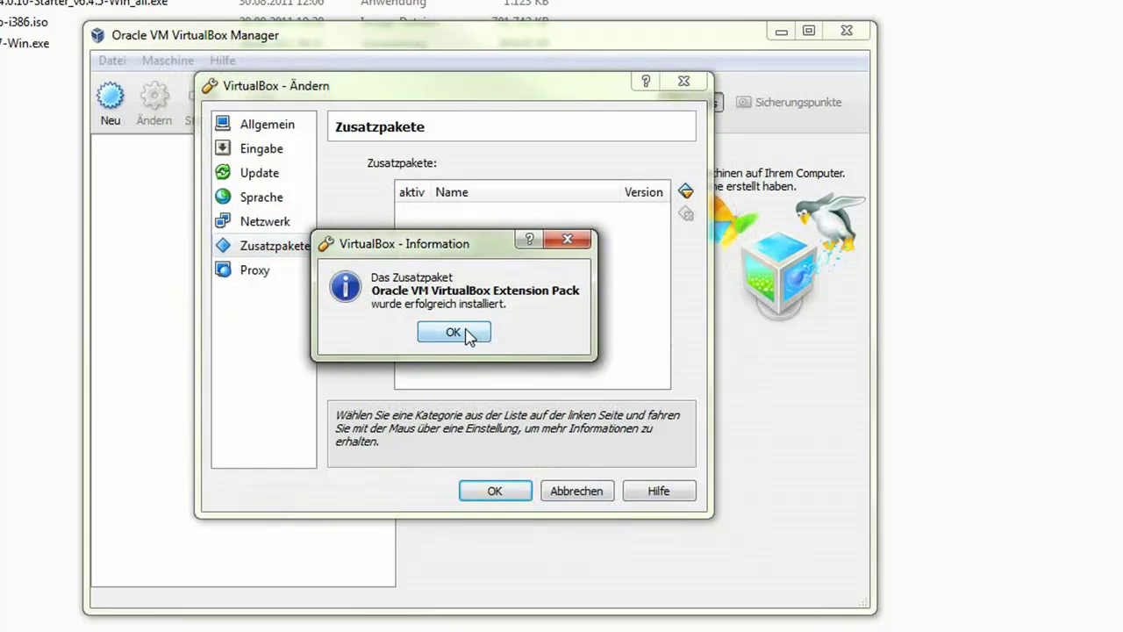
pyautogui.click(468, 334)
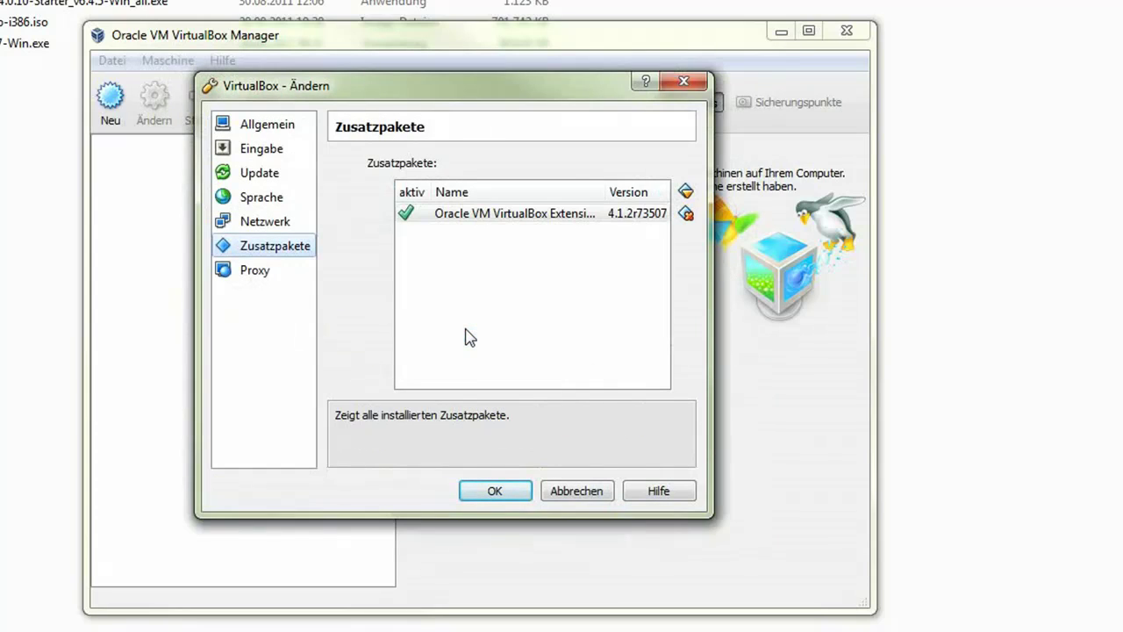
pyautogui.click(495, 491)
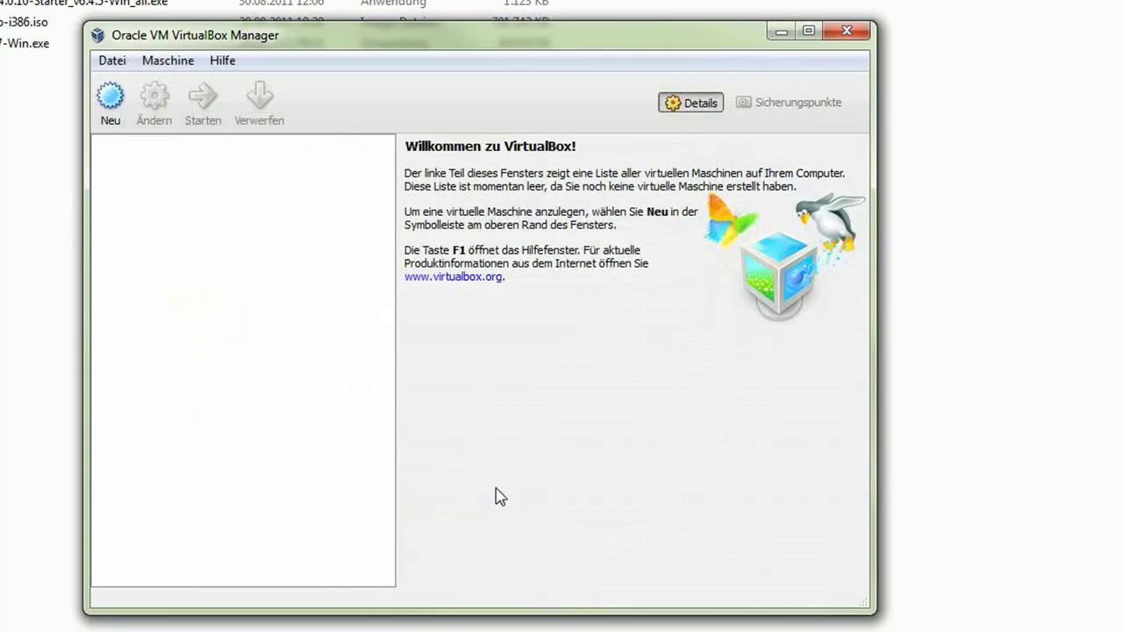
# - Start a new virtual machine named Ubuntu 11.04 with Linux as operating system and Ubuntu as version
pyautogui.click(164, 59)
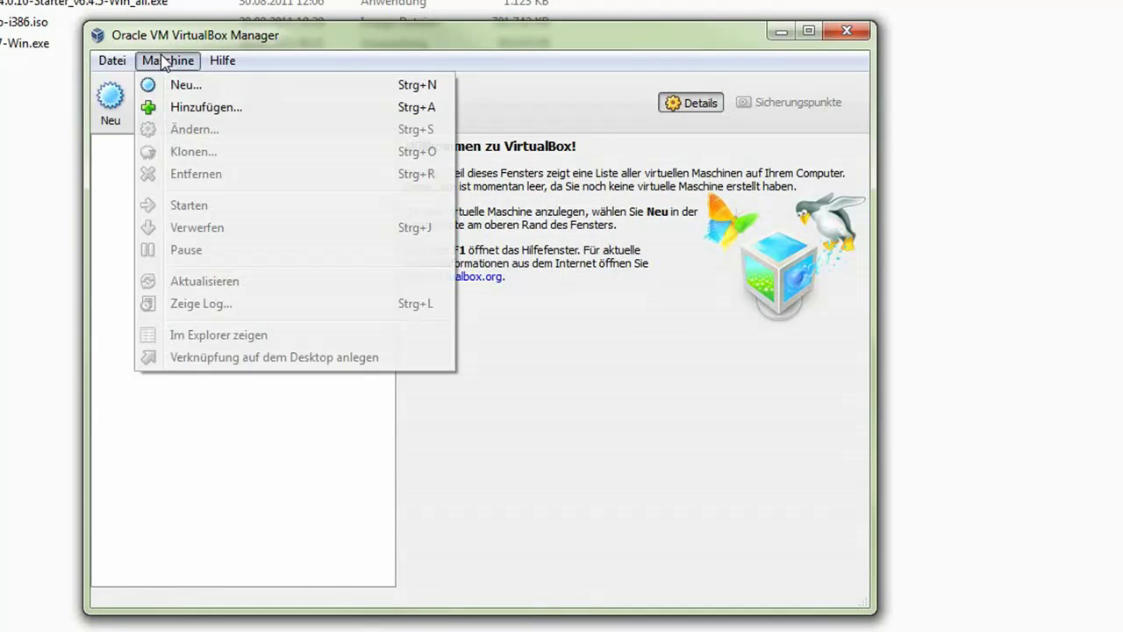
pyautogui.click(198, 88)
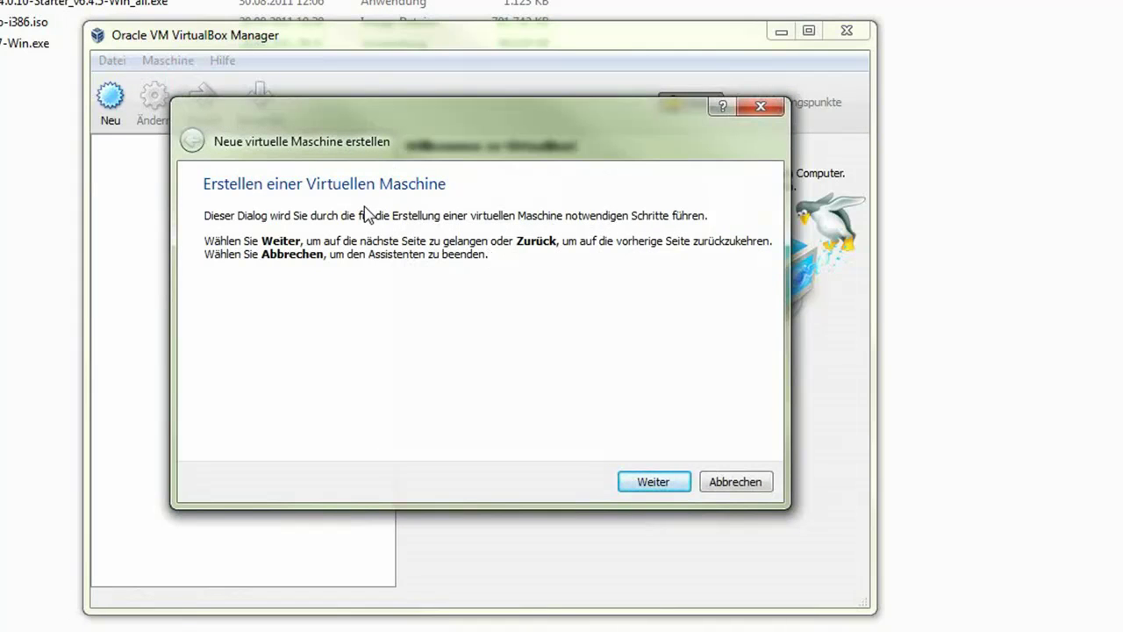
pyautogui.click(649, 482)
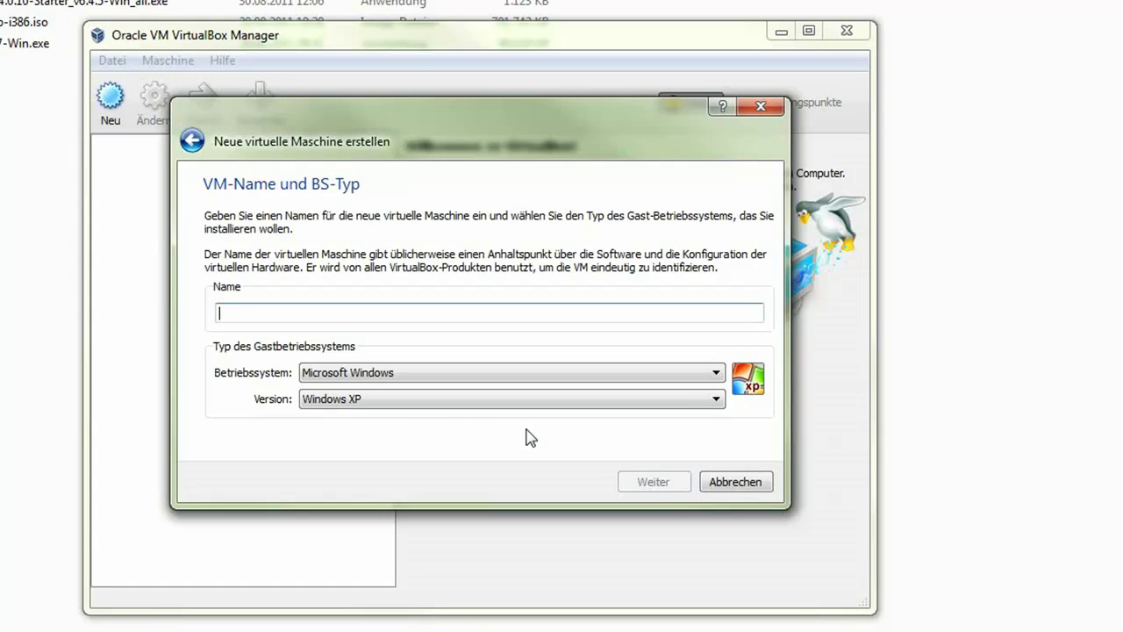
pyautogui.click(251, 312)
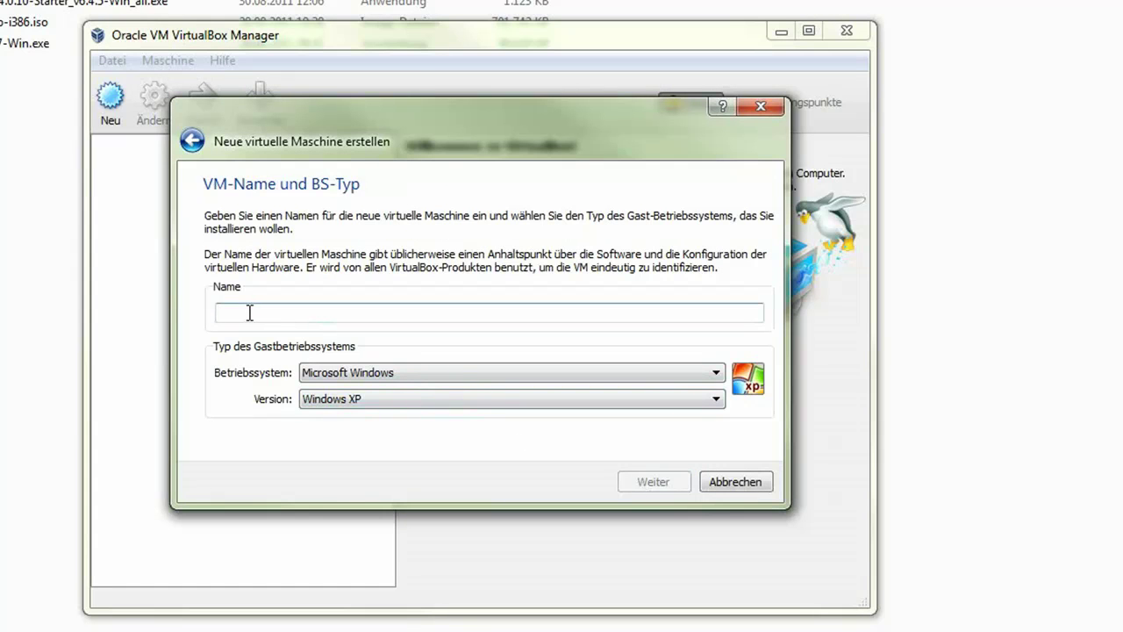
pyautogui.write('Ubuntu')
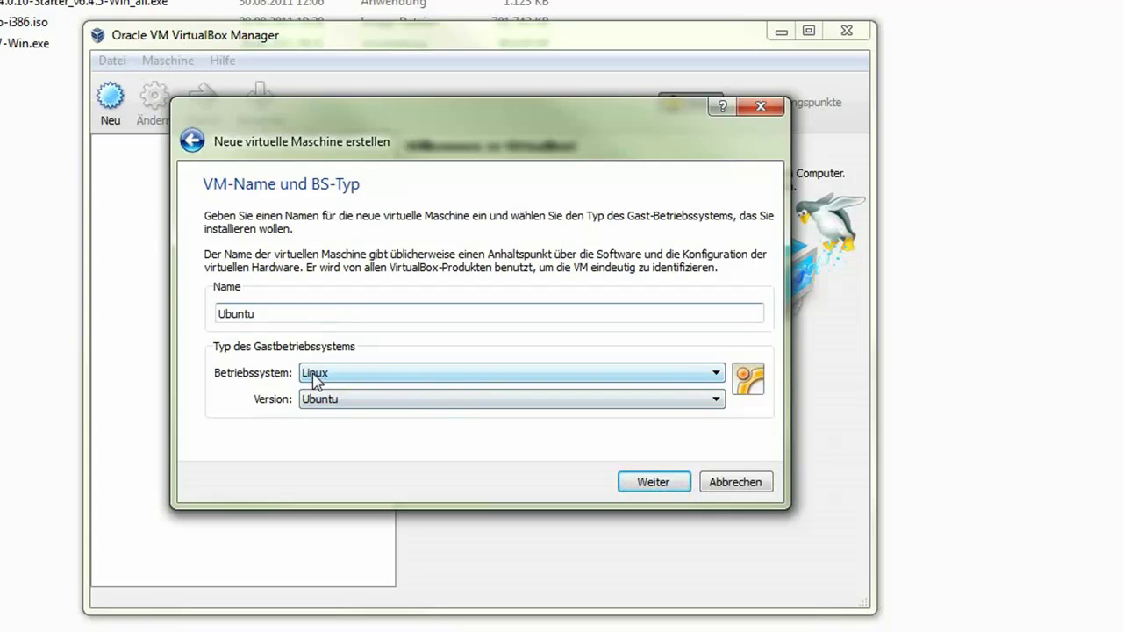
pyautogui.write('11.04')
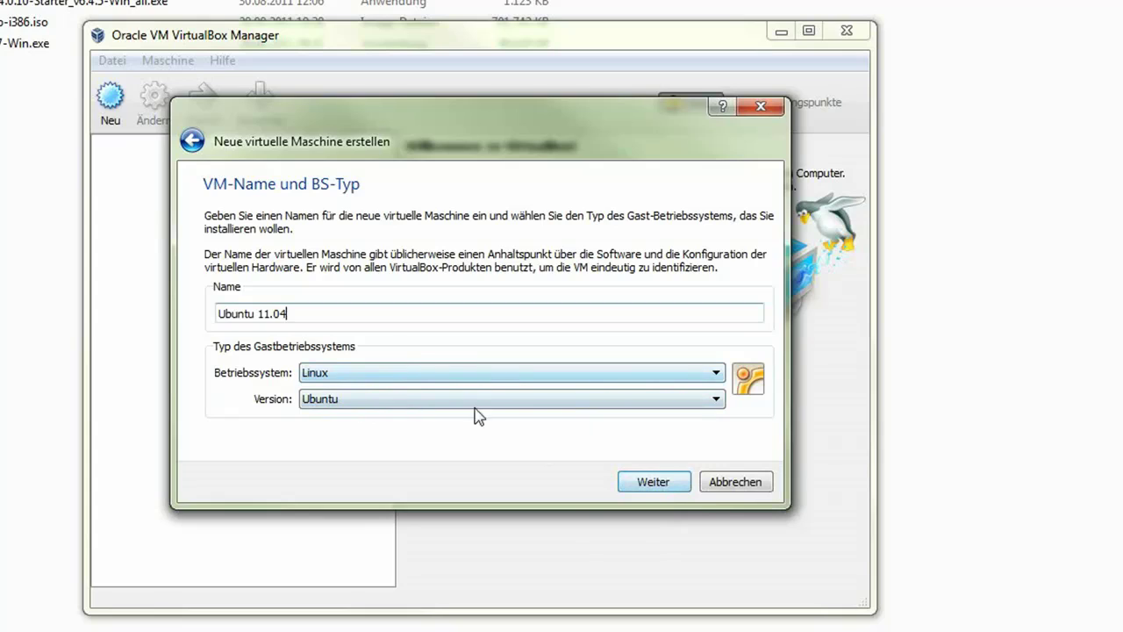
pyautogui.click(654, 483)
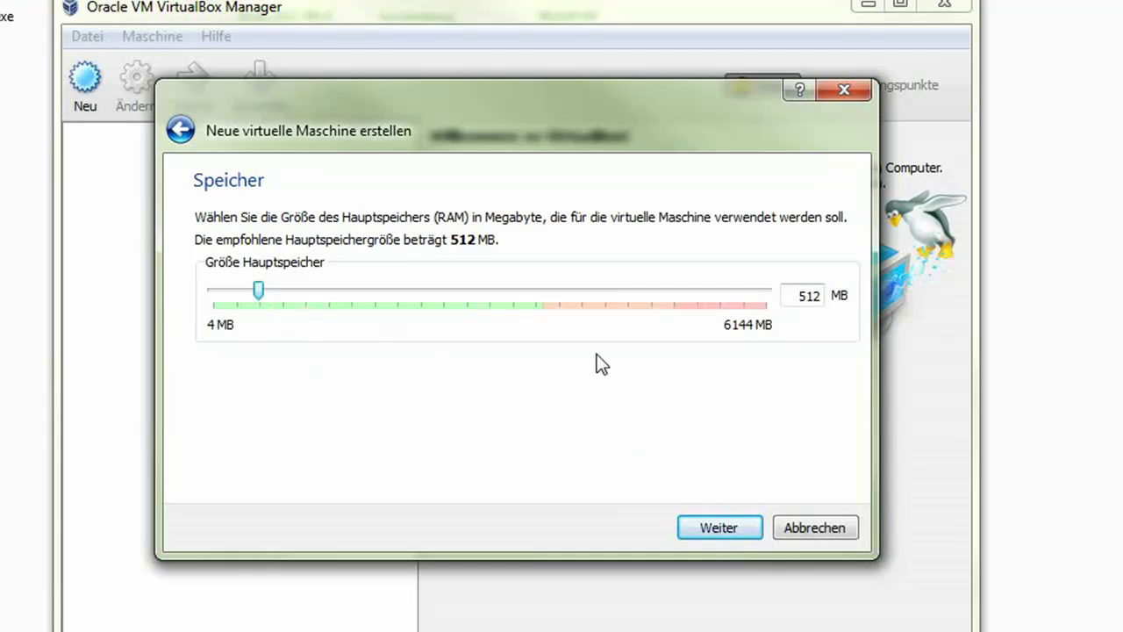
# - Accept 512 MB of main memory and choose to create a new boot hard disk for the virtual machine
pyautogui.click(706, 527)
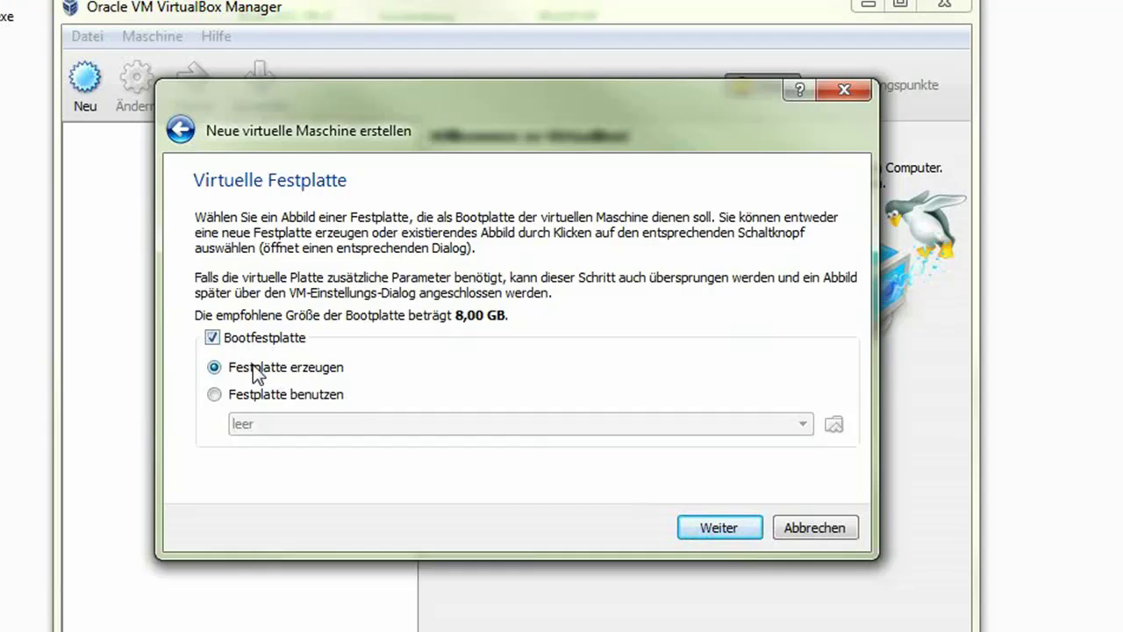
pyautogui.click(717, 526)
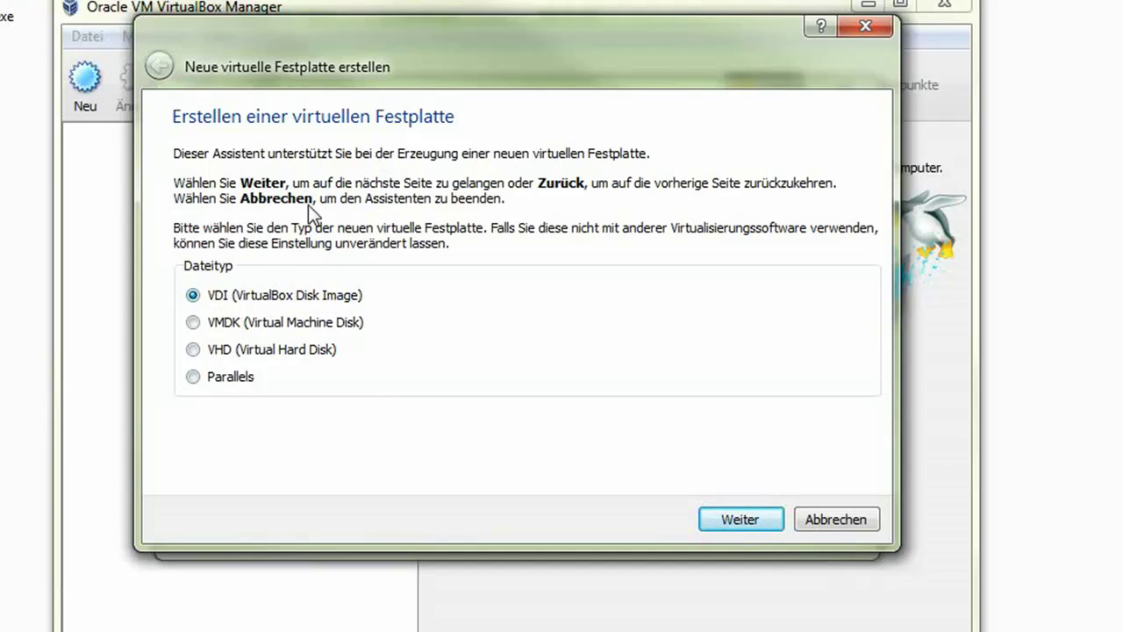
# - Configure the new virtual hard disk as a dynamically allocated VDI named Ubuntu 11.04 with a size of about 8.23 GB
pyautogui.click(737, 519)
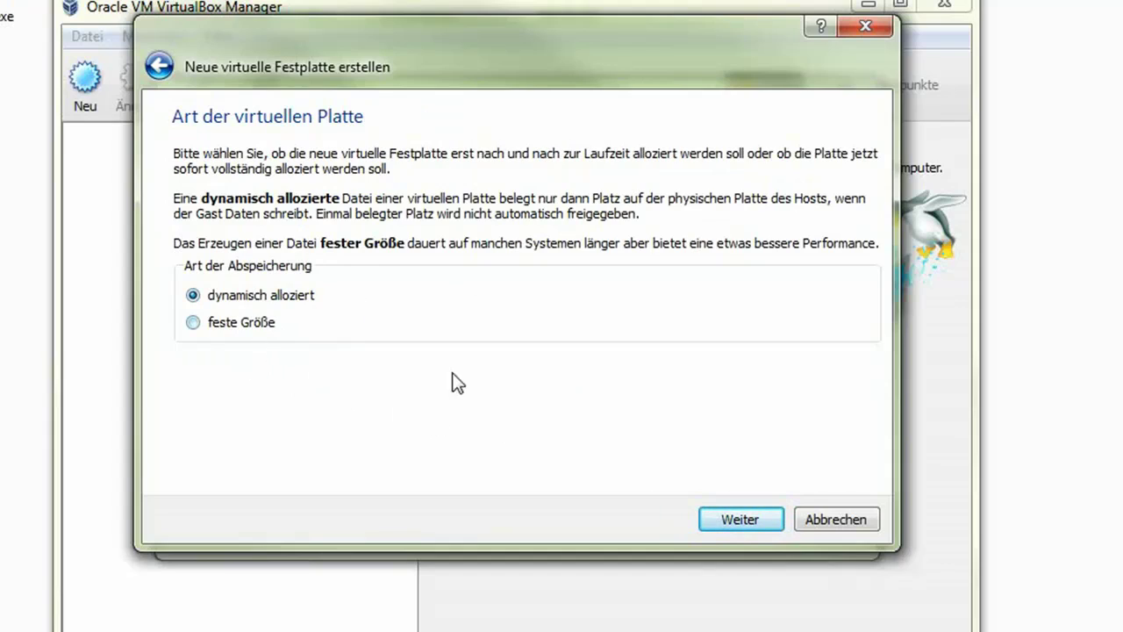
pyautogui.click(724, 518)
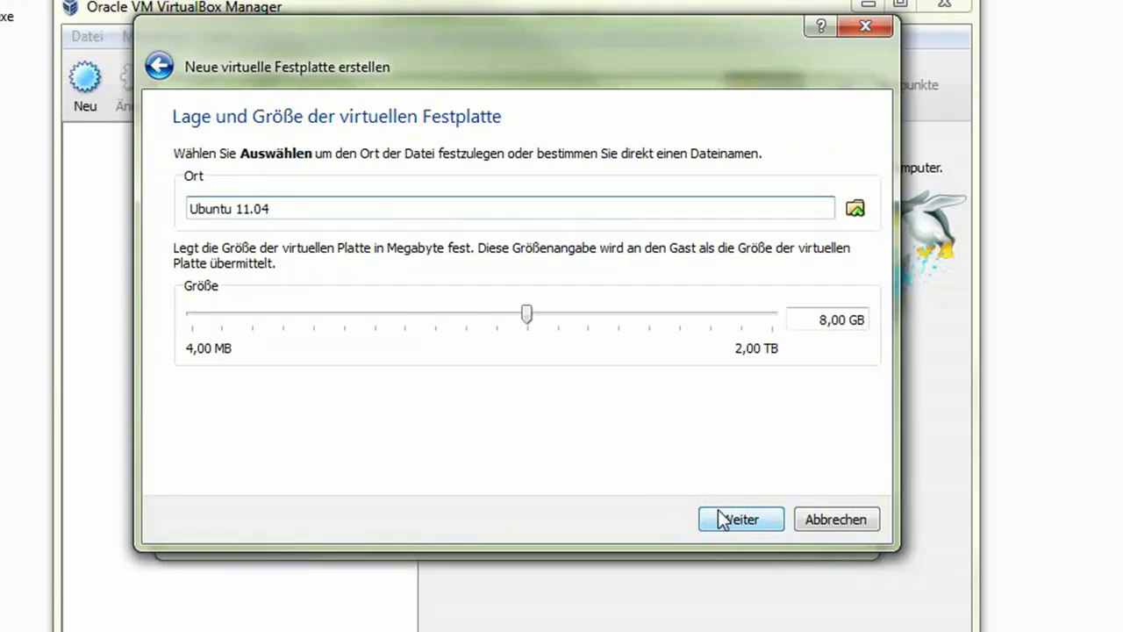
pyautogui.moveTo(527, 319); pyautogui.dragTo(566, 313)
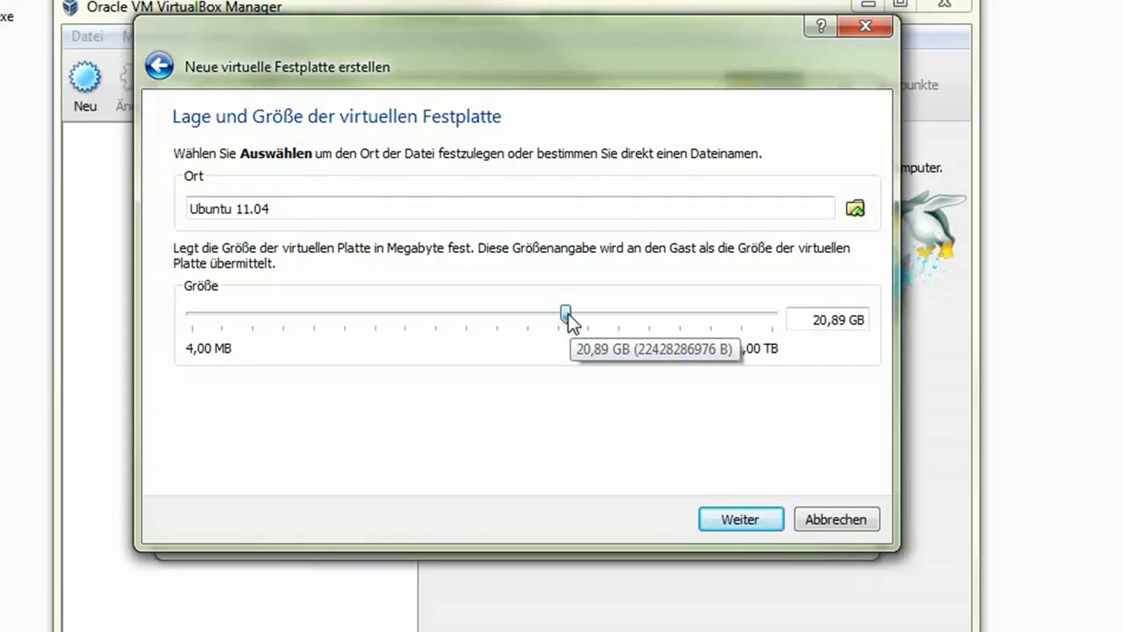
pyautogui.moveTo(567, 313); pyautogui.dragTo(527, 313)
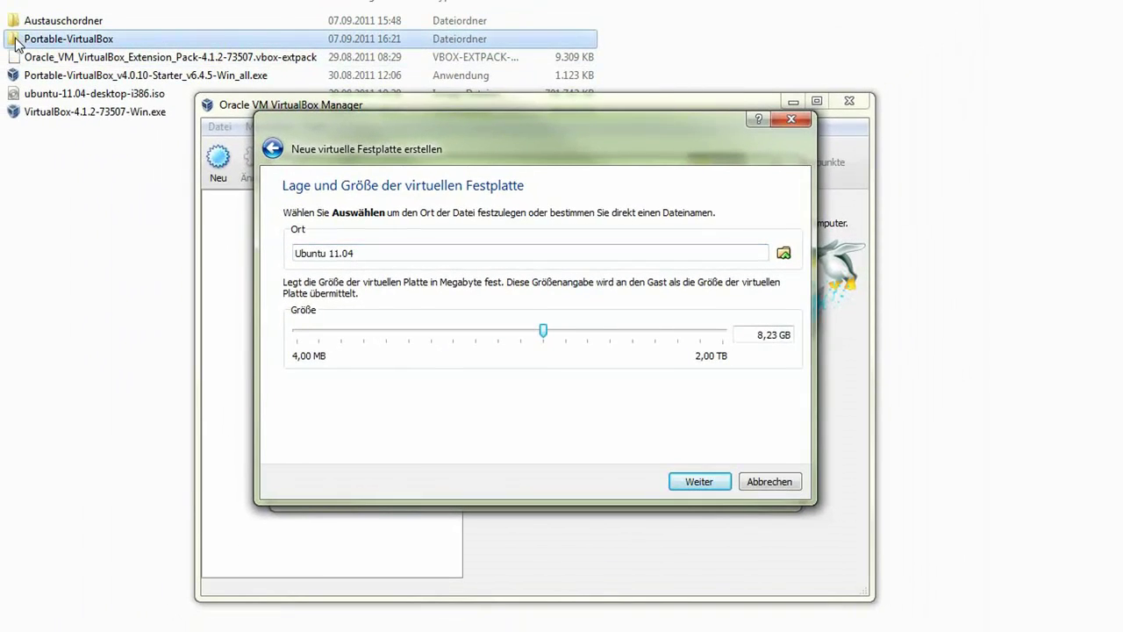
# - Examine the Machines folder under Portable-VirtualBox\data\.VirtualBox in Windows Explorer, and return to the VirtualBox hard disk wizard
pyautogui.doubleClick(16, 42)
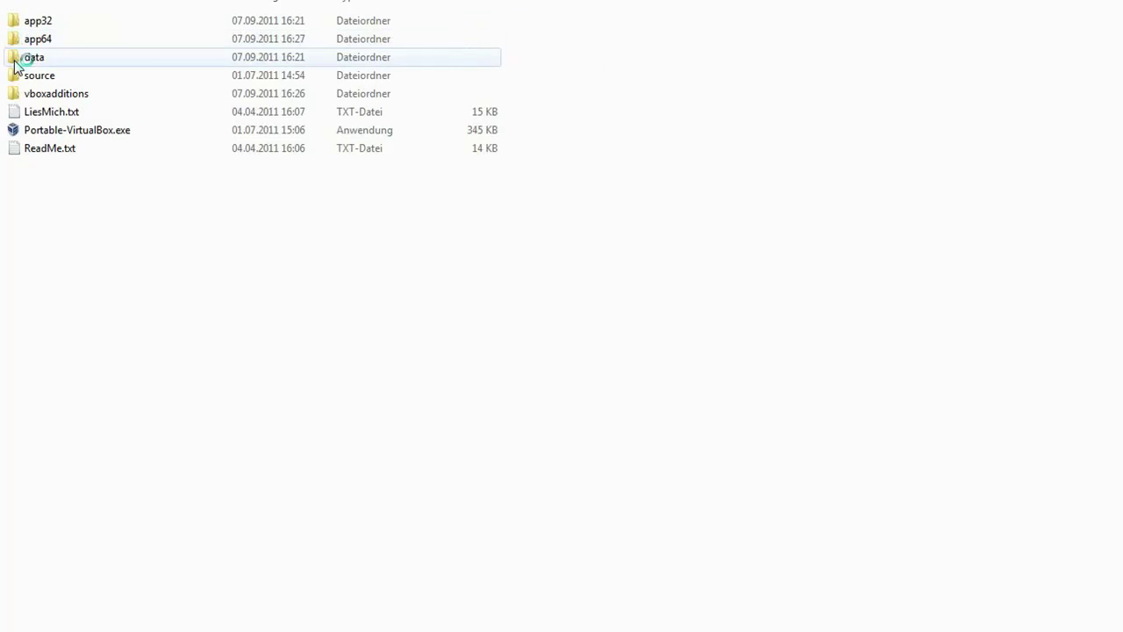
pyautogui.doubleClick(15, 61)
pyautogui.doubleClick(17, 26)
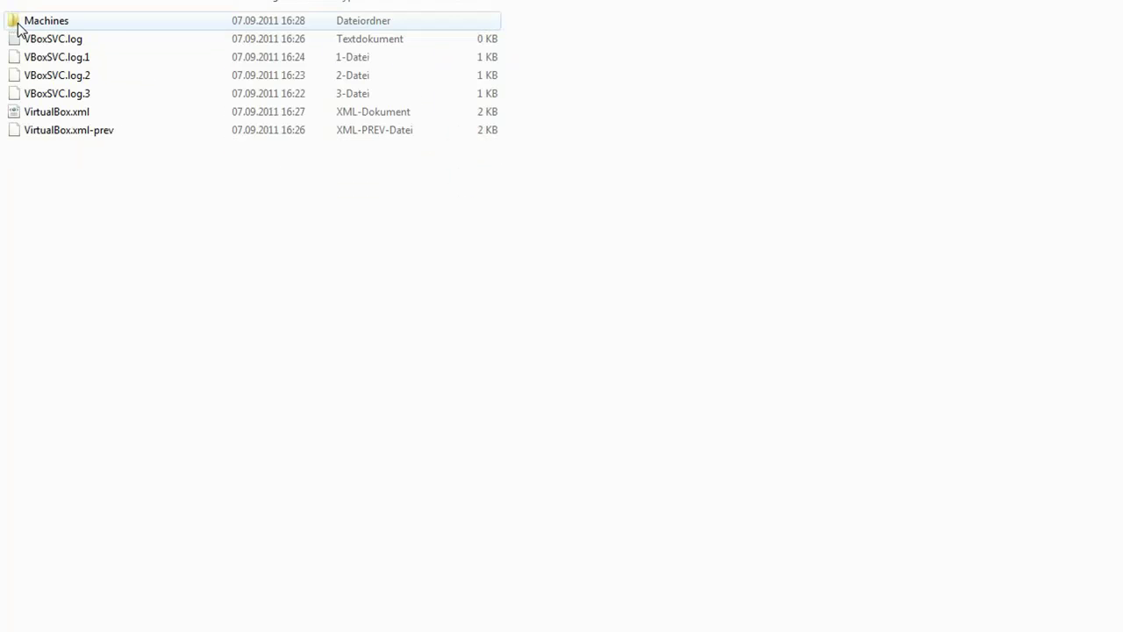
pyautogui.doubleClick(24, 26)
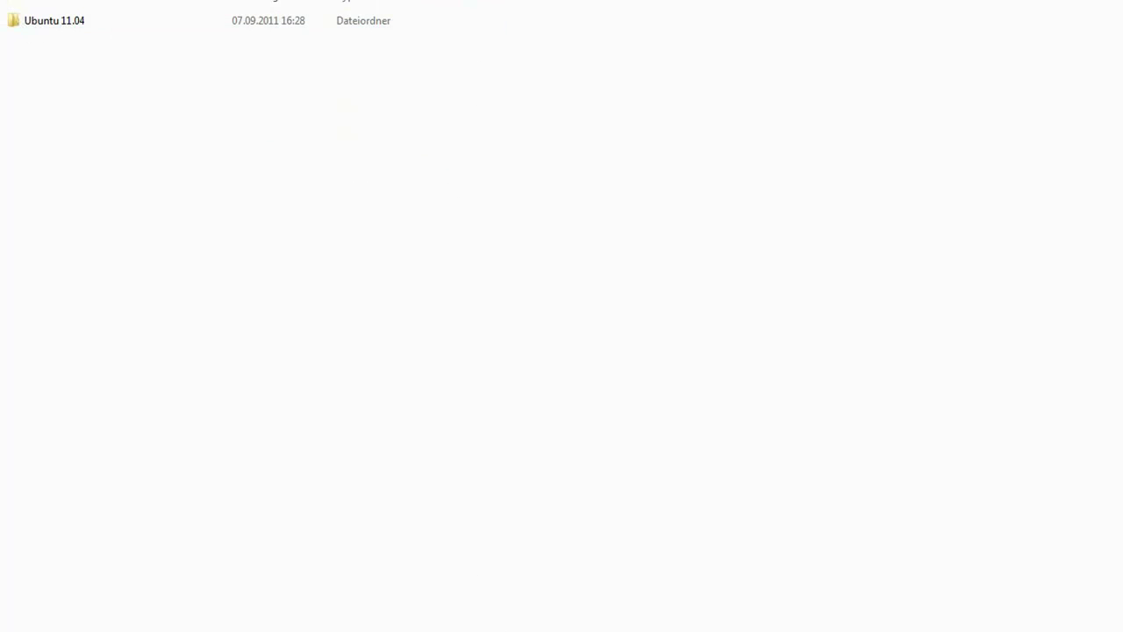
pyautogui.hotkey('alt', 'Tab')
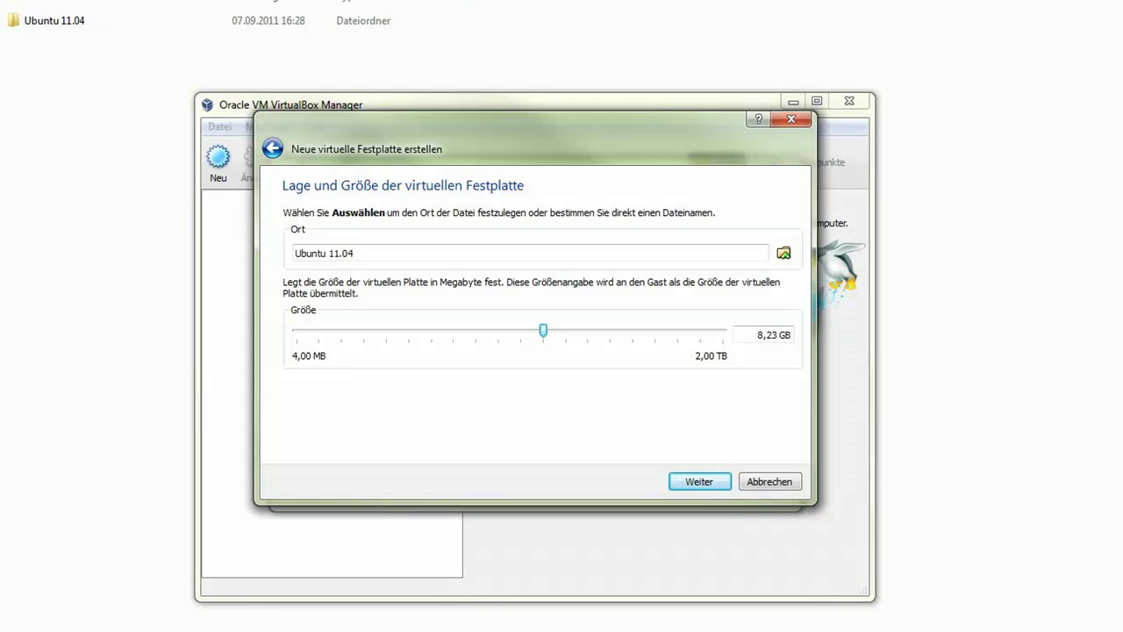
# - Create the virtual hard disk with the chosen settings and finish creating the Ubuntu 11.04 virtual machine
pyautogui.click(700, 481)
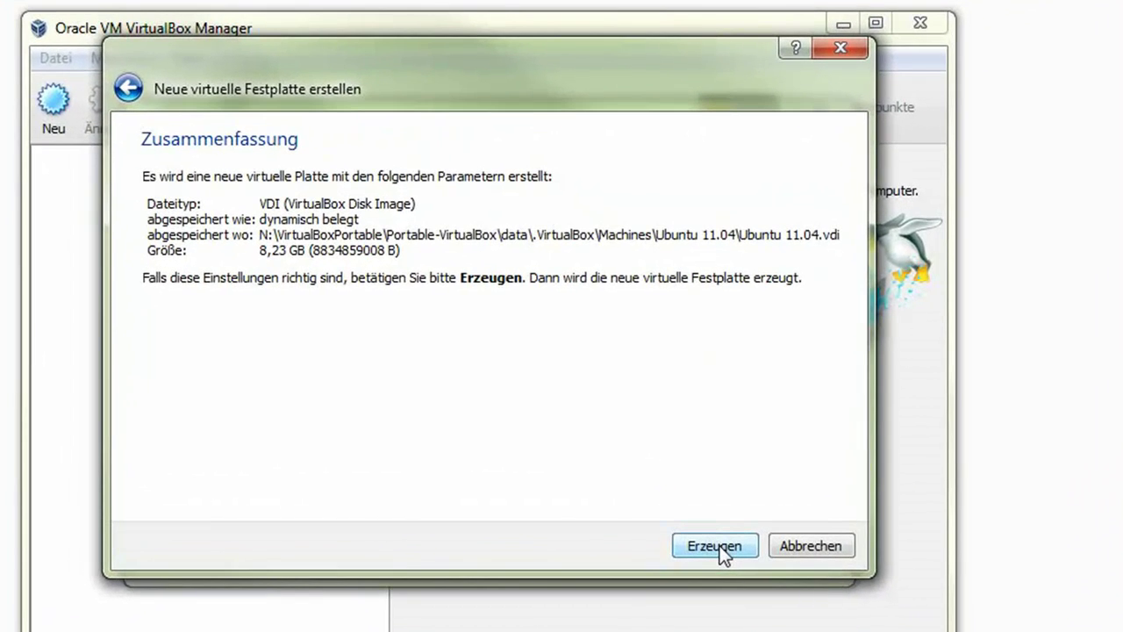
pyautogui.click(715, 546)
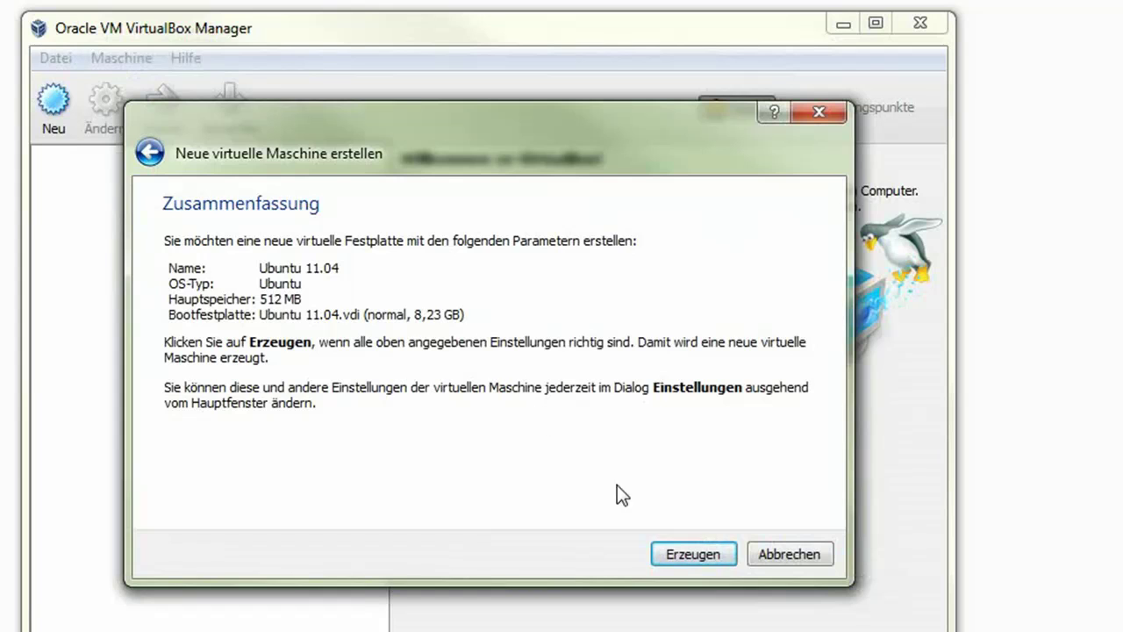
pyautogui.click(682, 557)
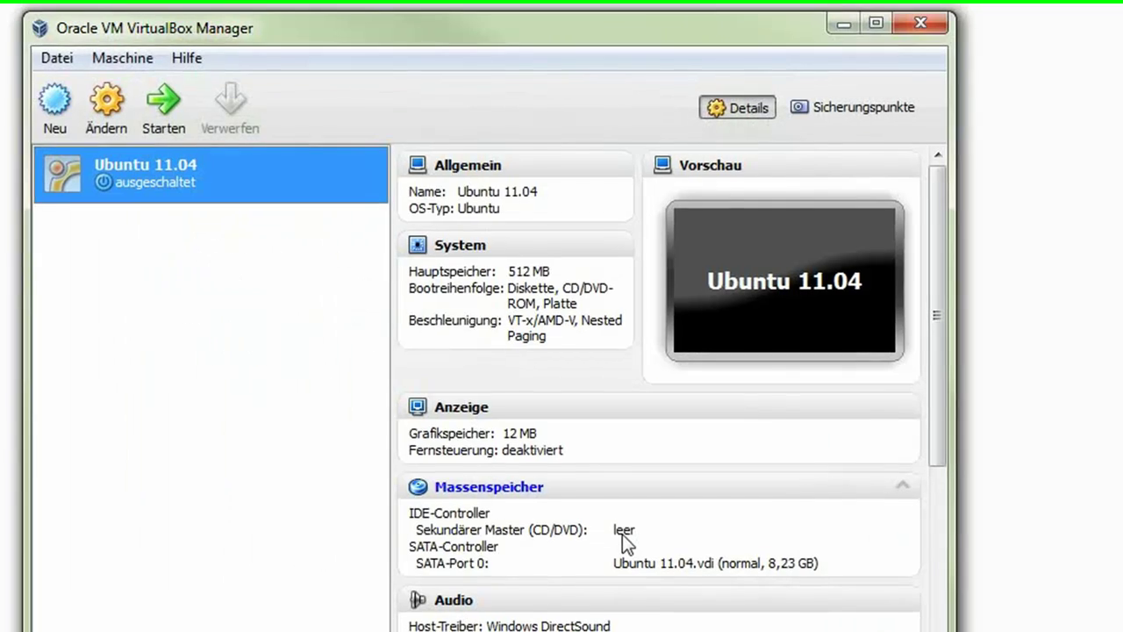